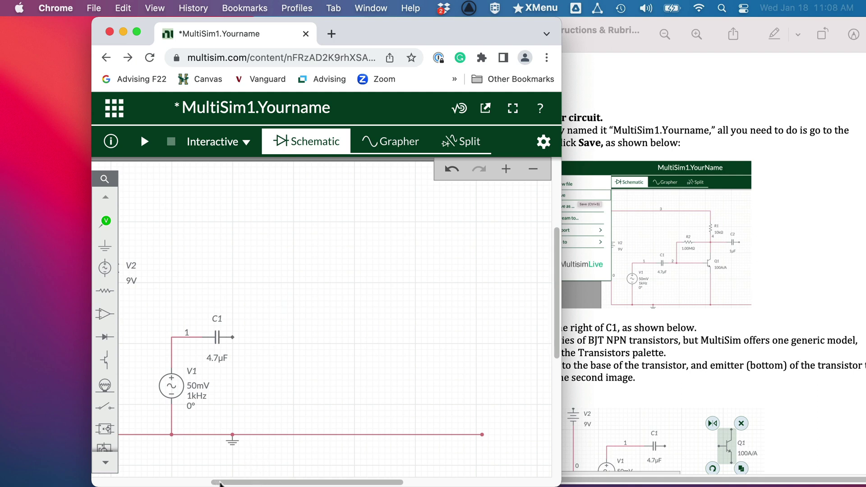
- Save the MultiSim1.Yourname circuit
left_click_drag(216, 284, 271, 293)
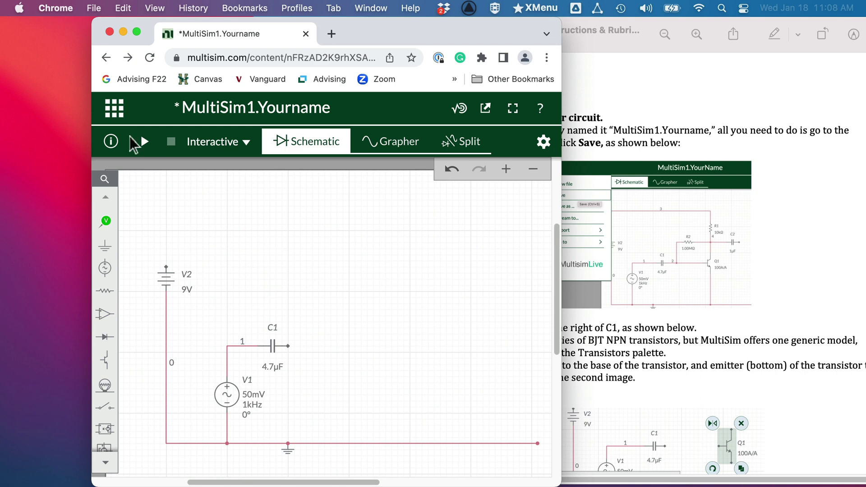
left_click(117, 111)
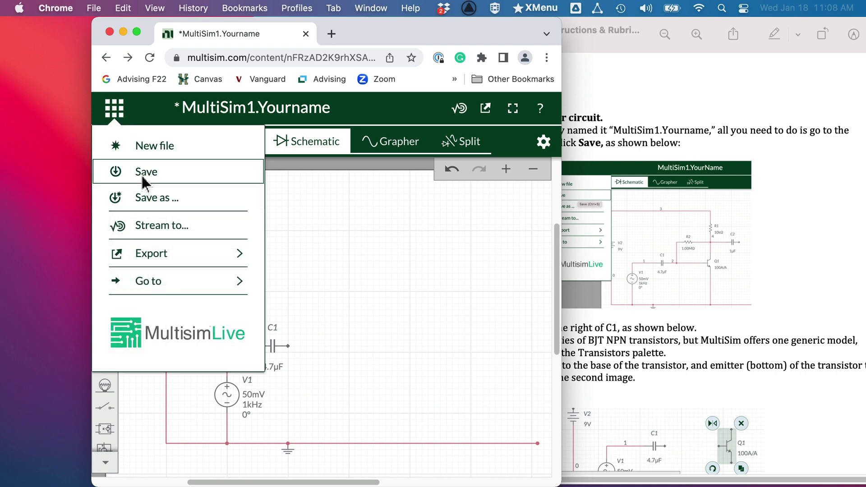
left_click(142, 180)
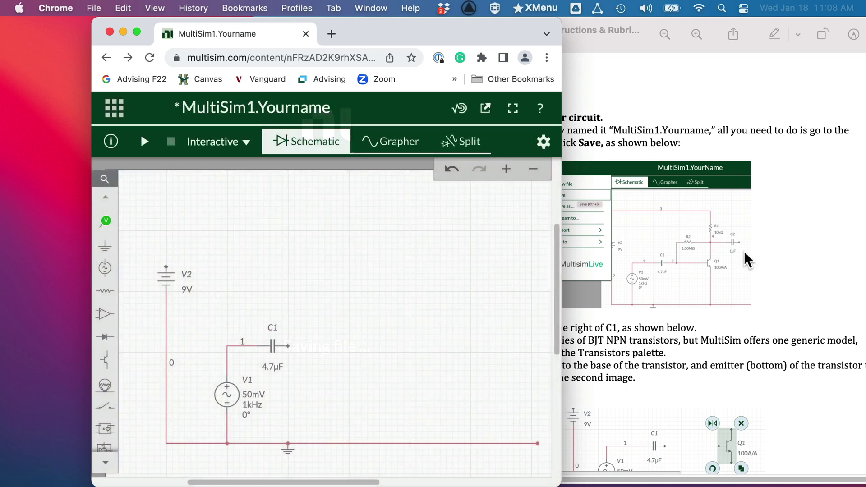
- Switch to Preview to read instruction 10 on adding the NPN transistor and its wiring diagram, ending back at the circuit in Chrome
left_click(762, 270)
scroll(767, 301, "down", 2)
scroll(767, 301, "down", 4)
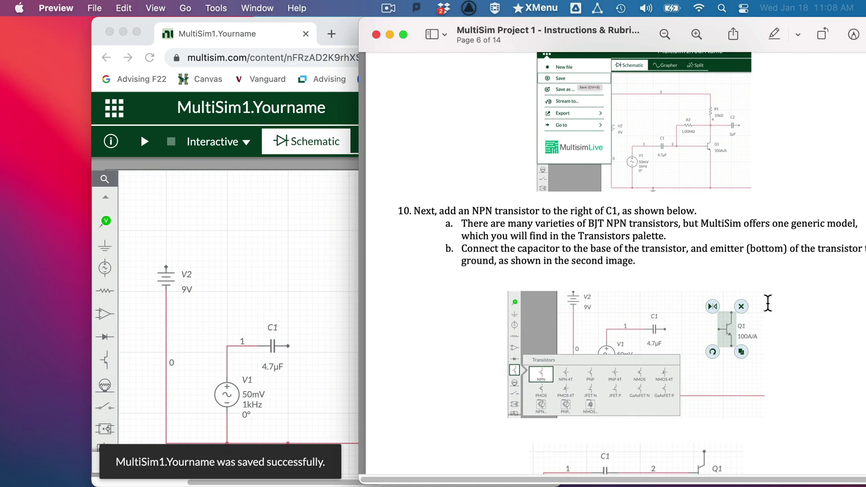
scroll(753, 305, "down", 2)
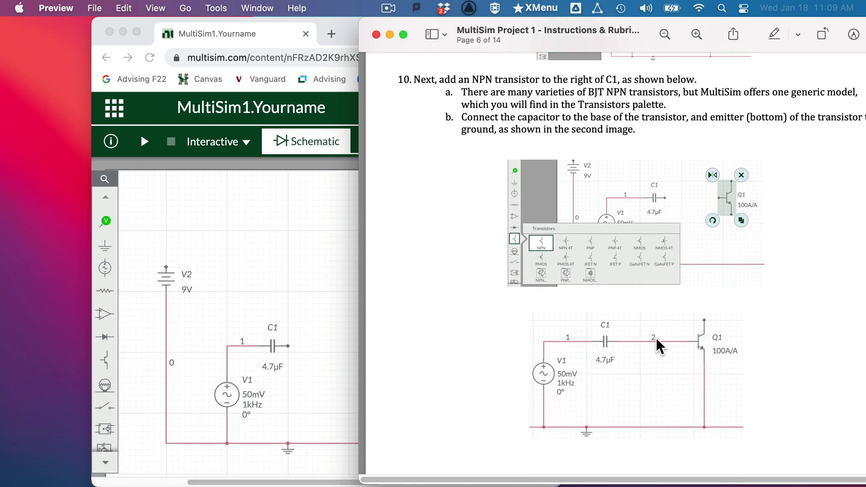
left_click(324, 317)
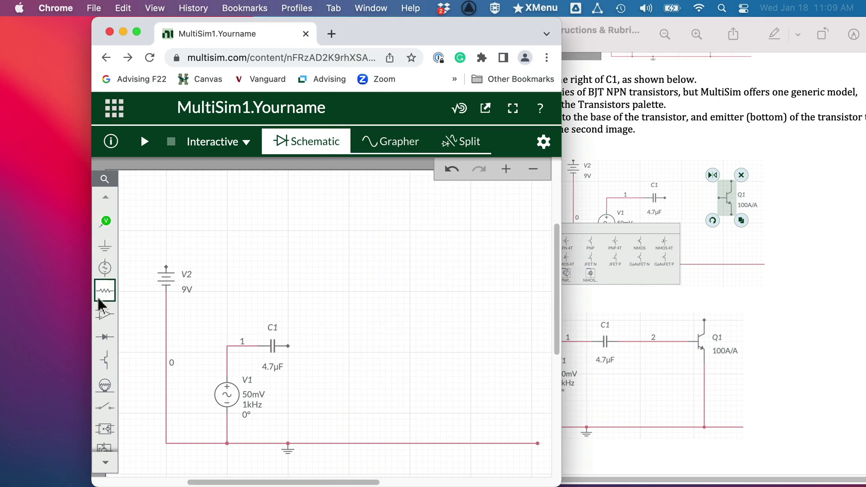
left_click(108, 360)
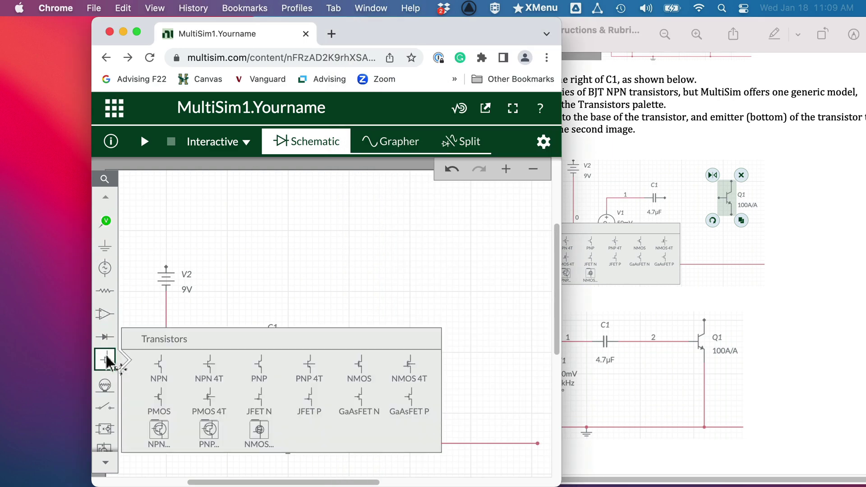
left_click(174, 383)
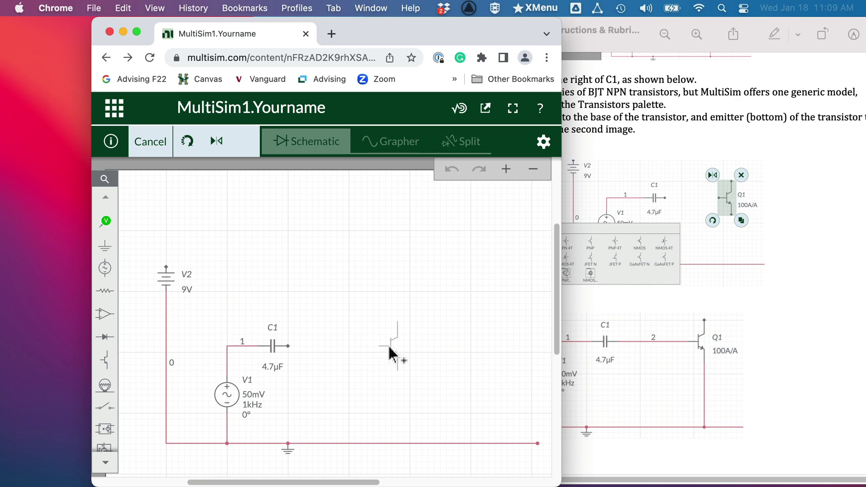
key("Escape")
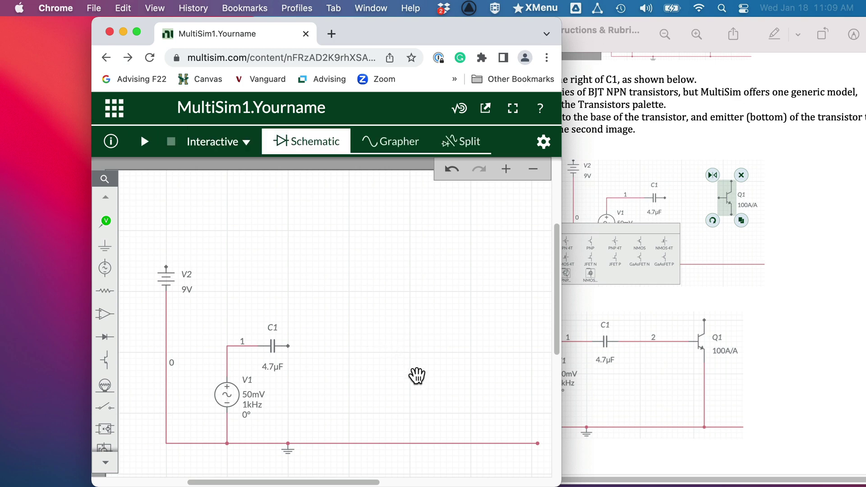
- Place an NPN transistor to the right of C1 and wire its base to the capacitor's free terminal
left_click(106, 360)
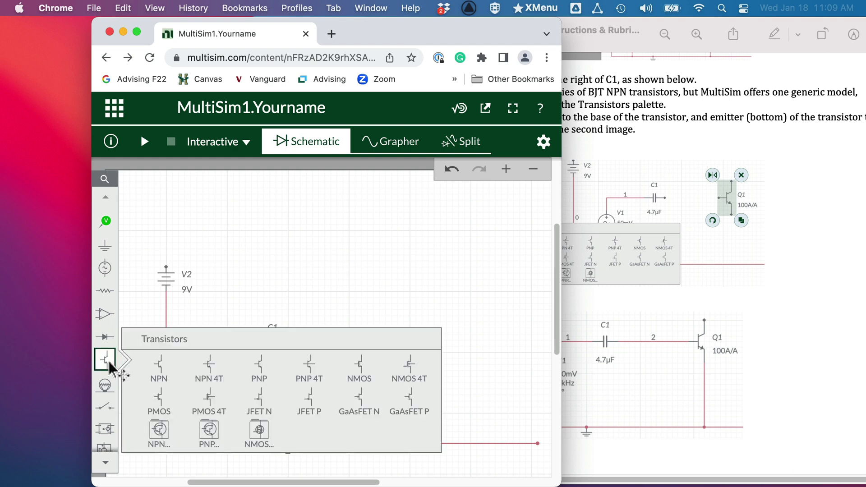
left_click(157, 364)
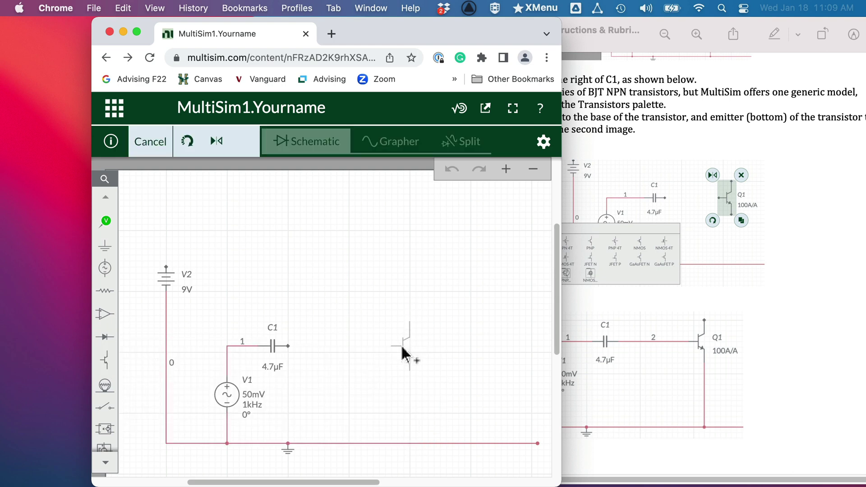
left_click(403, 349)
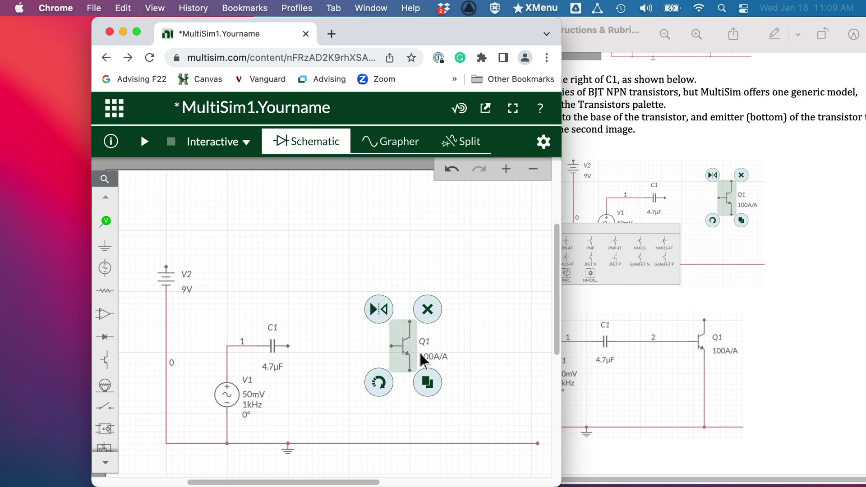
left_click(420, 358)
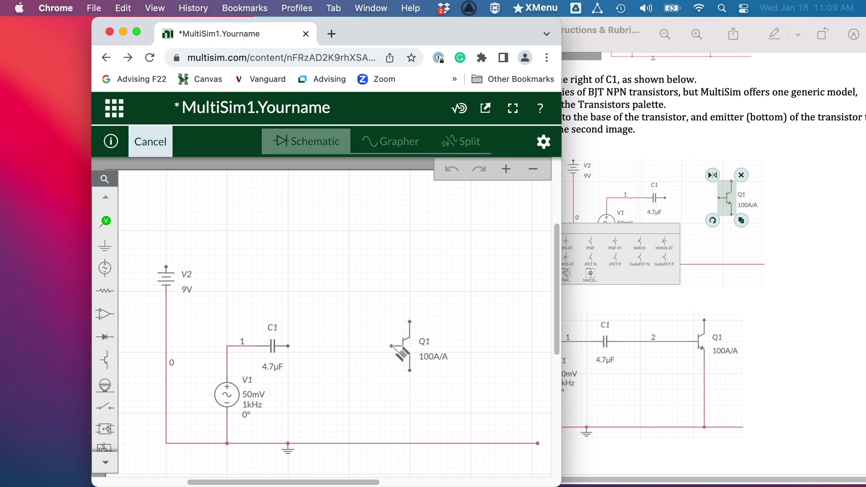
left_click(391, 346)
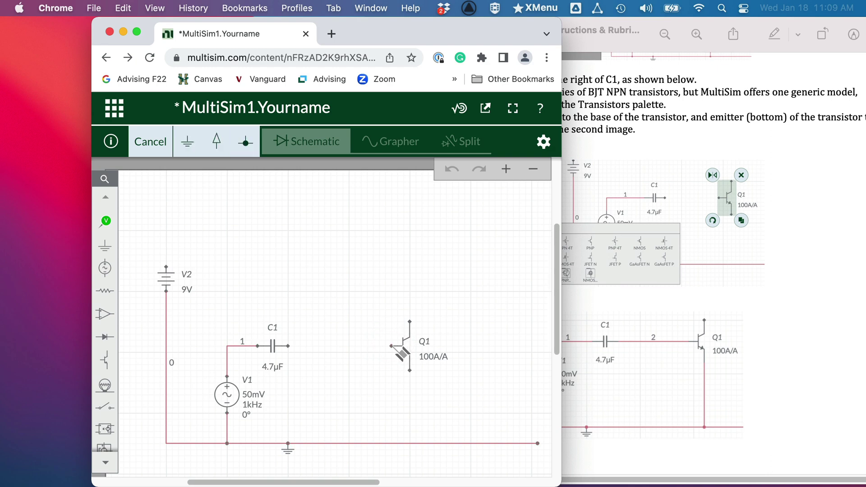
left_click(288, 347)
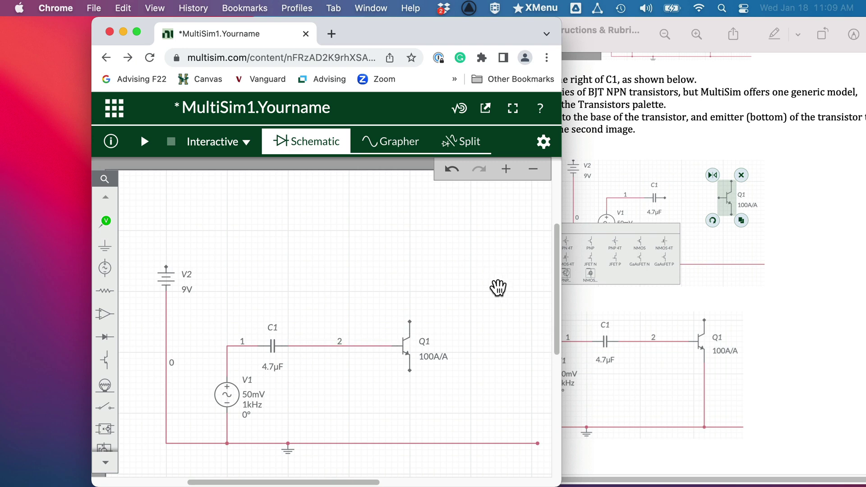
- Enlarge the instructions in Preview and examine the diagram showing how the transistor's emitter connects to ground
right_click(766, 344)
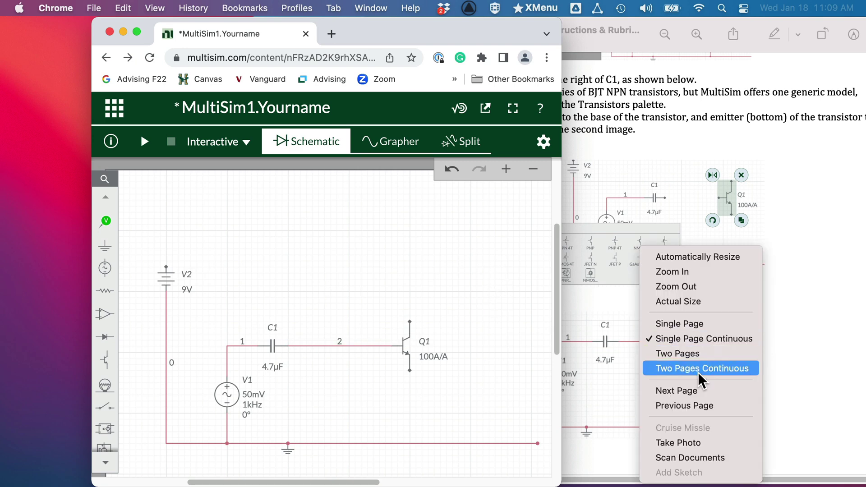
right_click(741, 316)
left_click(822, 272)
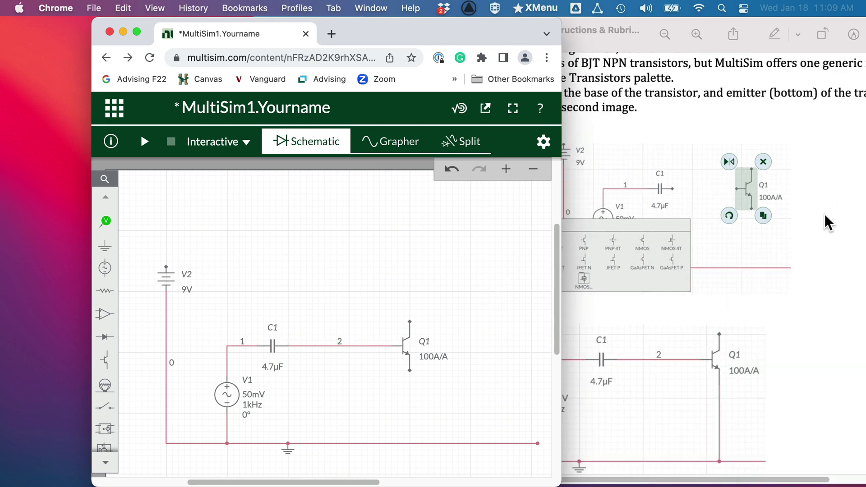
right_click(826, 184)
left_click(713, 112)
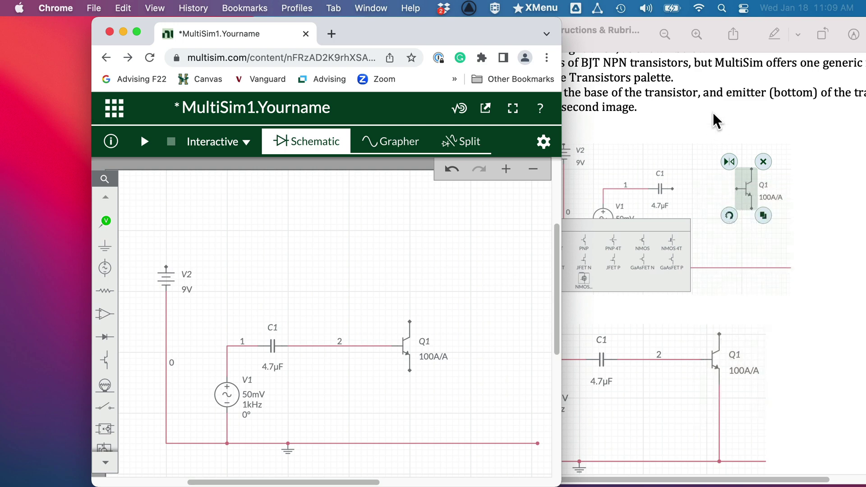
left_click(713, 112)
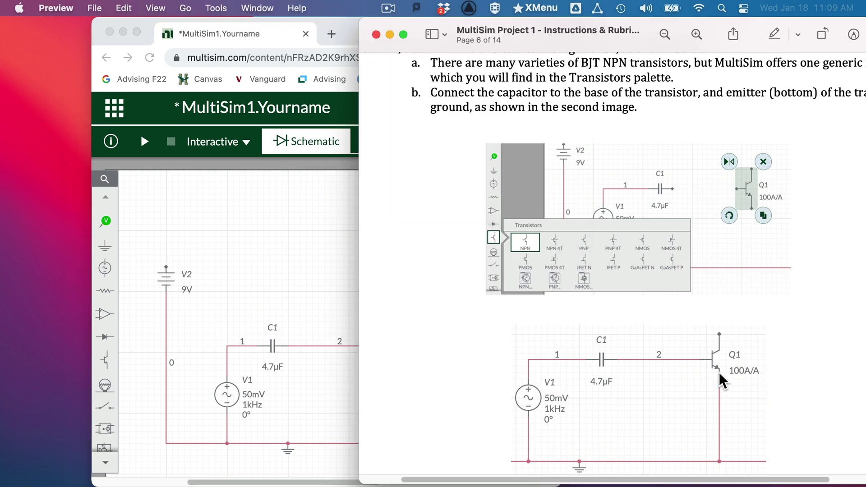
scroll(776, 355, "down", 3)
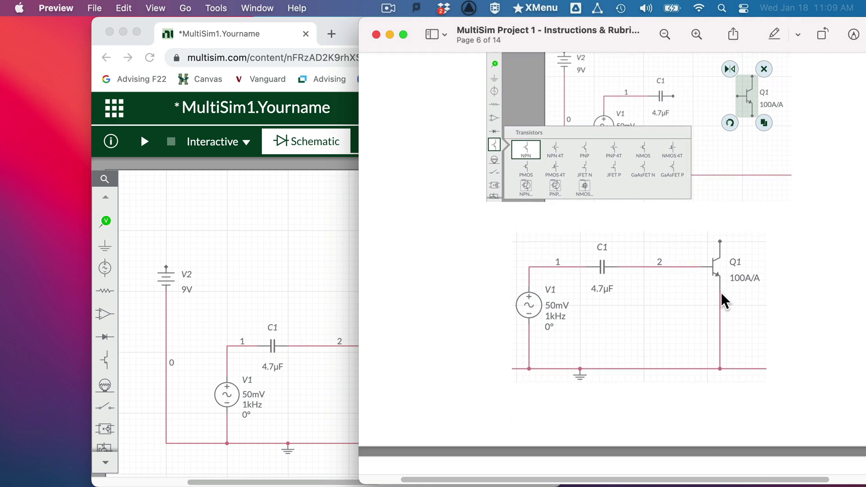
- Back in the Chrome circuit, wire the transistor's emitter straight down to the ground line
left_click(296, 302)
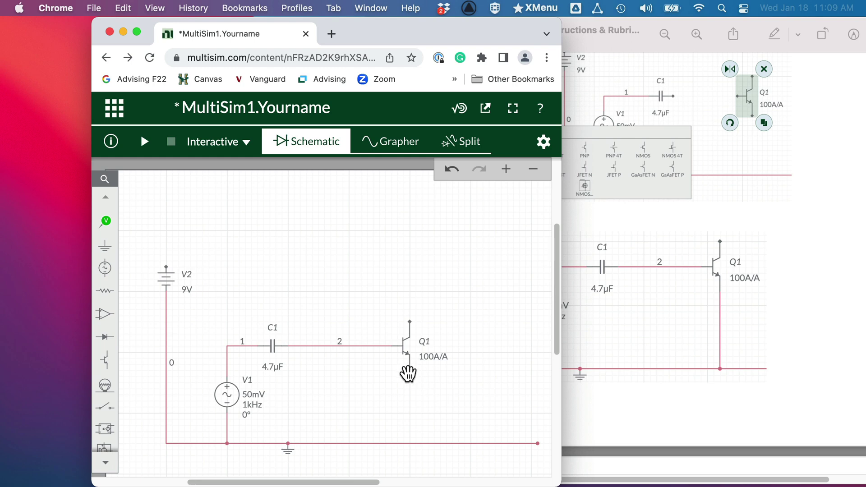
left_click(409, 370)
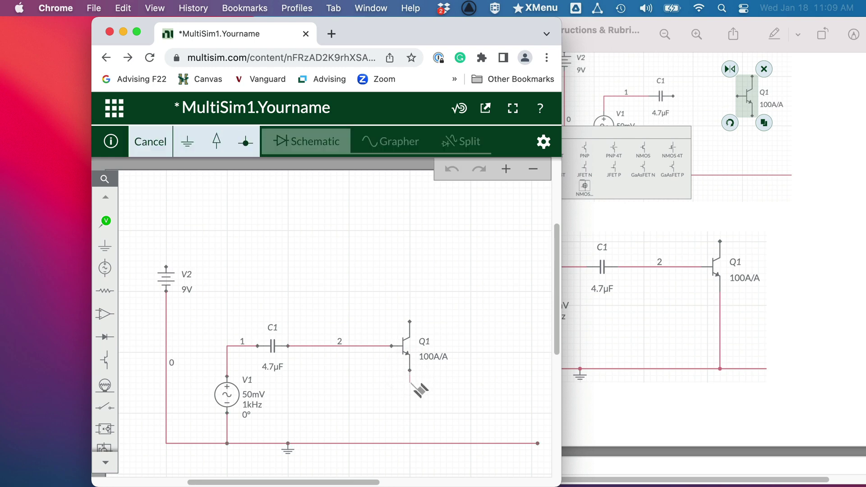
left_click(410, 443)
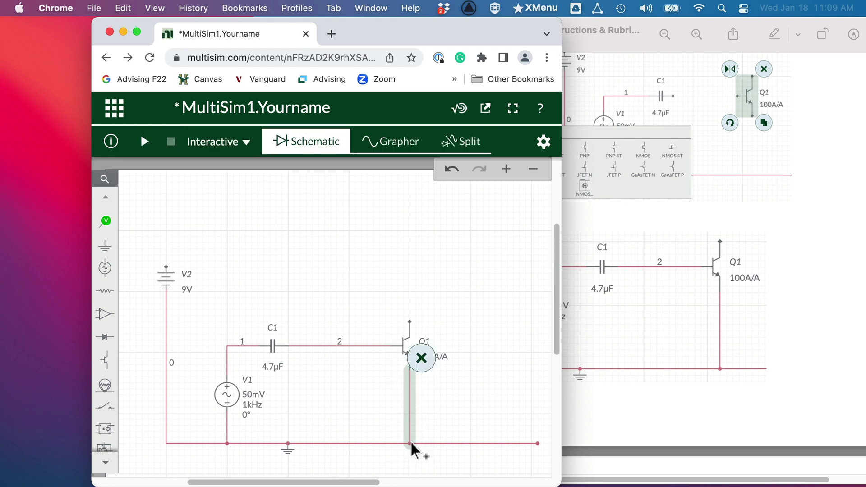
left_click(487, 382)
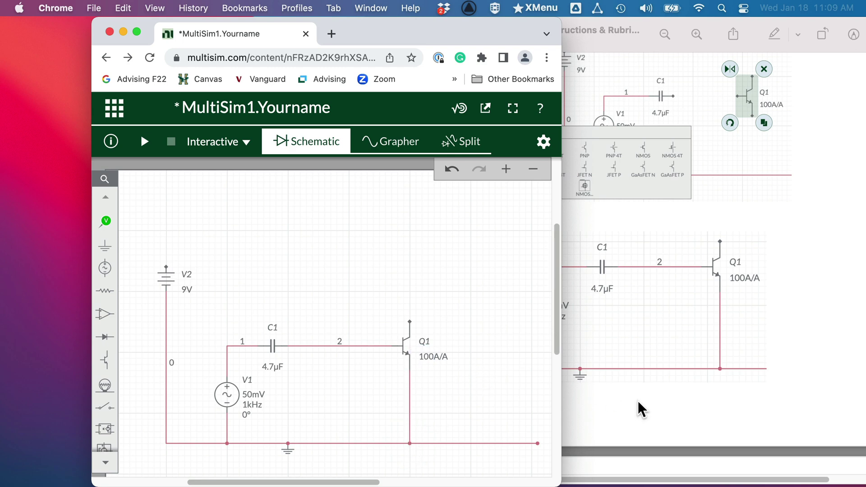
- Consult instruction 11 in Preview and place a resistor above the transistor in the Chrome circuit, rotated to vertical
scroll(747, 361, "down", 2)
scroll(746, 359, "down", 5)
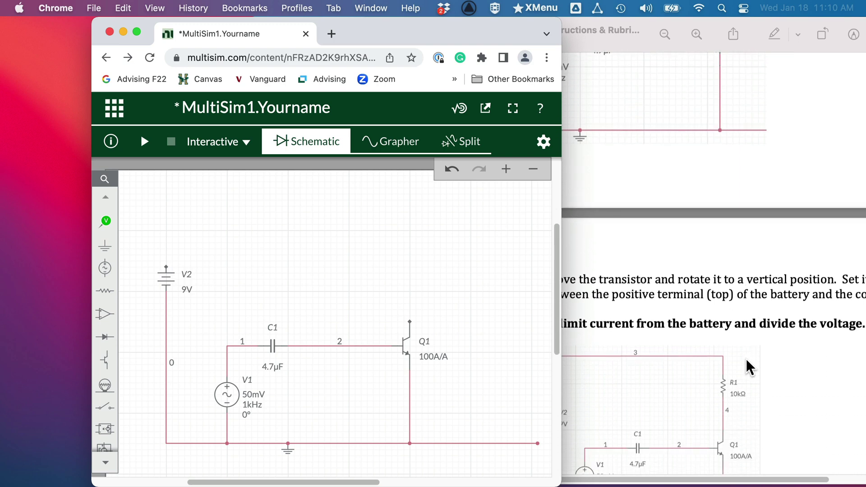
left_click(775, 334)
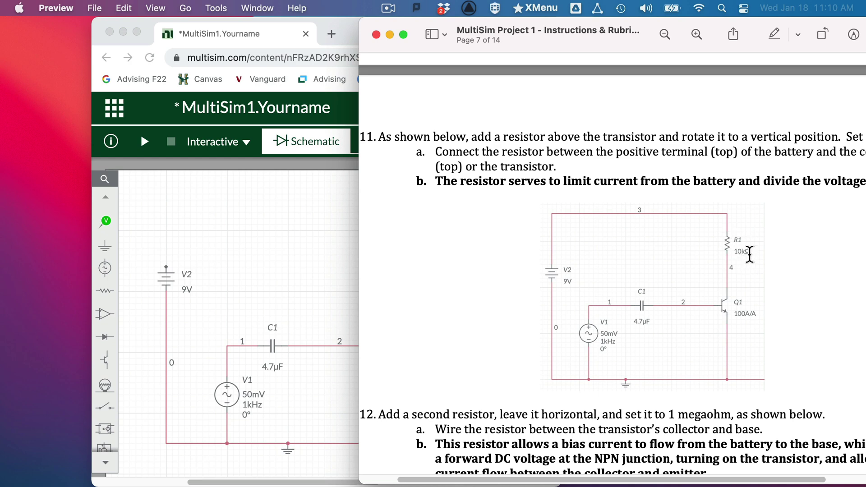
left_click(310, 275)
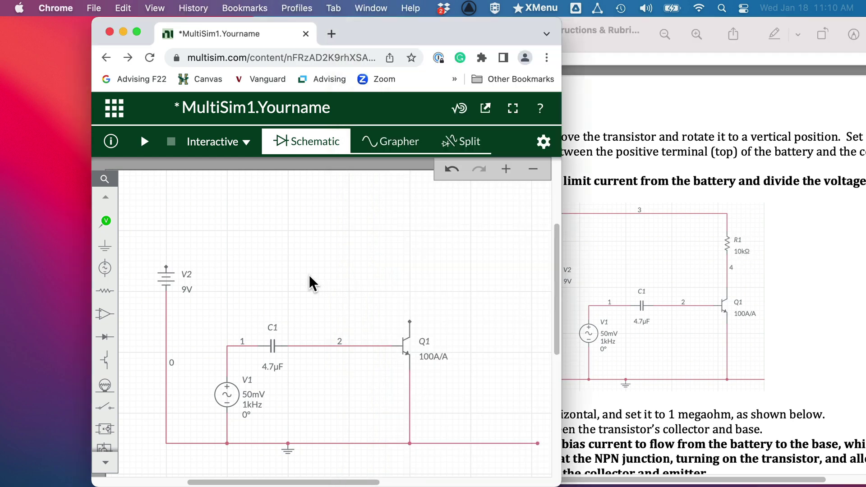
key("r")
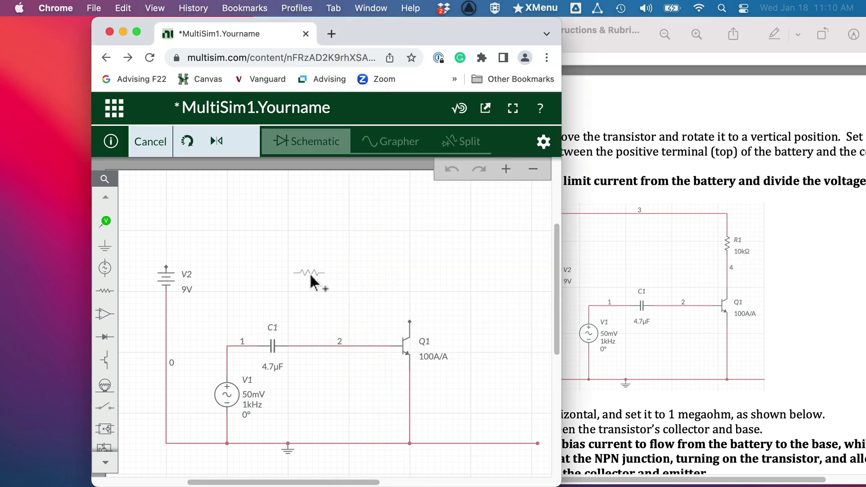
left_click(409, 246)
left_click(381, 258)
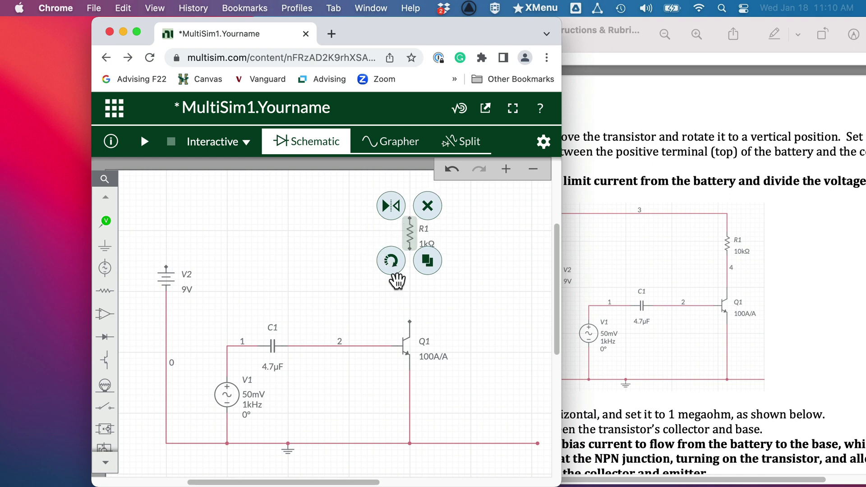
left_click(438, 306)
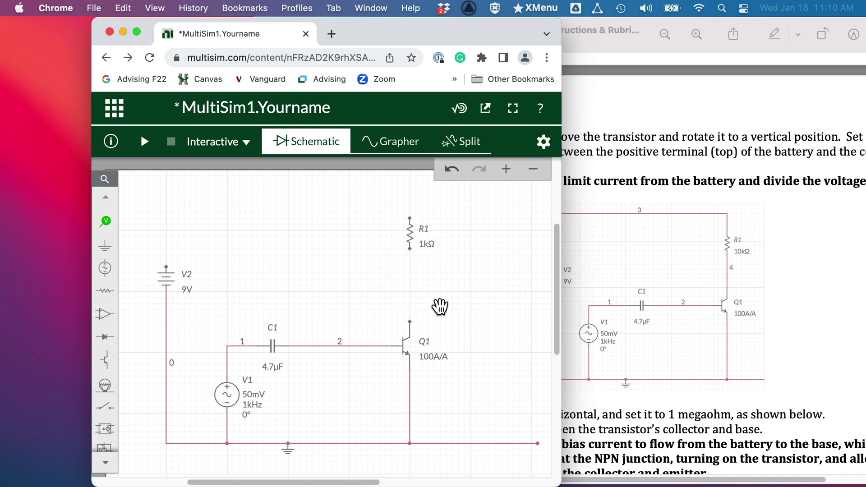
- Wire the transistor's collector to R1's lower end and R1's upper end to the positive terminal of battery V2
left_click(410, 321)
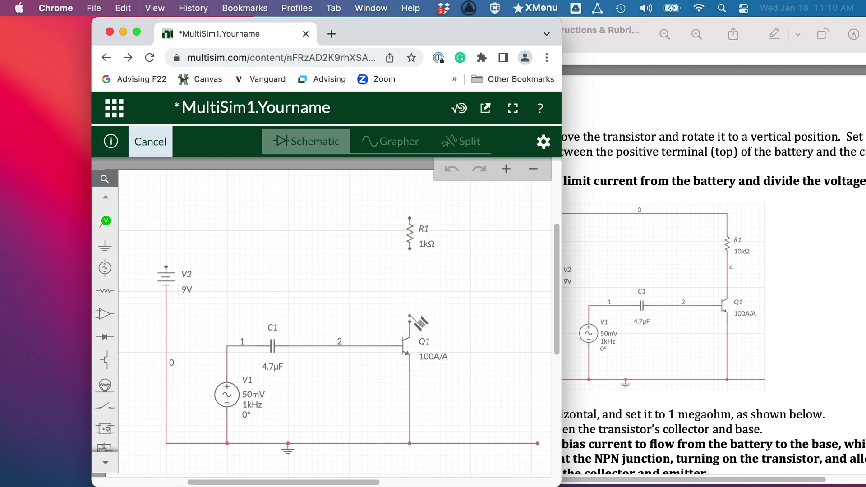
left_click(410, 248)
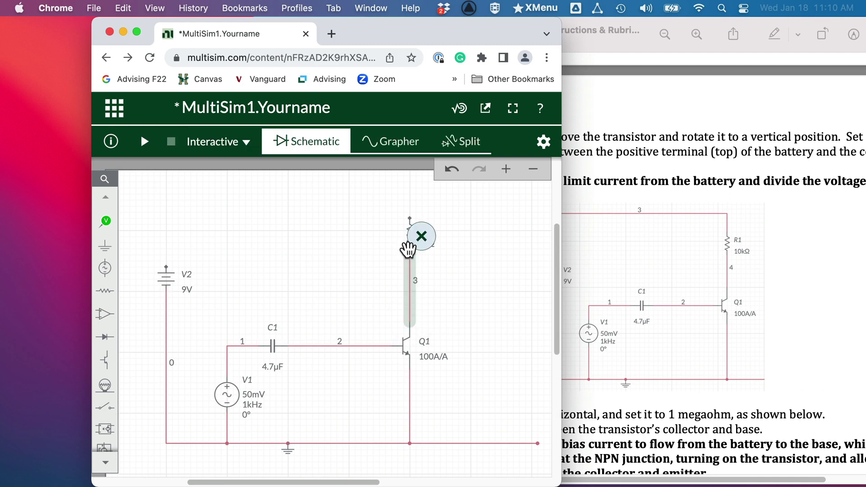
left_click(407, 218)
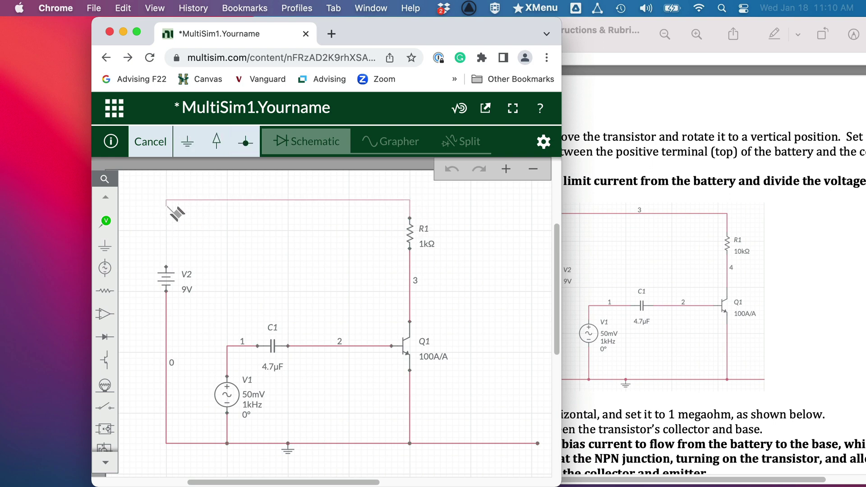
left_click(166, 267)
left_click(485, 255)
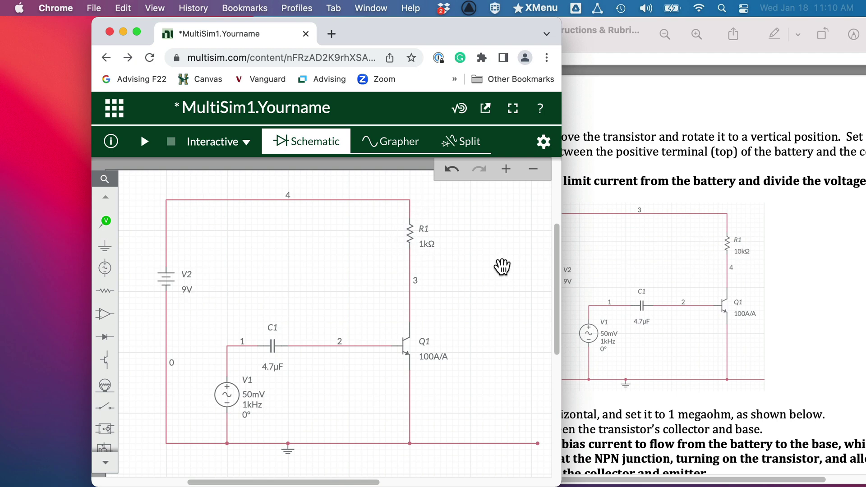
- Set the resistance of R1 above the transistor to 10 kΩ
left_click(426, 244)
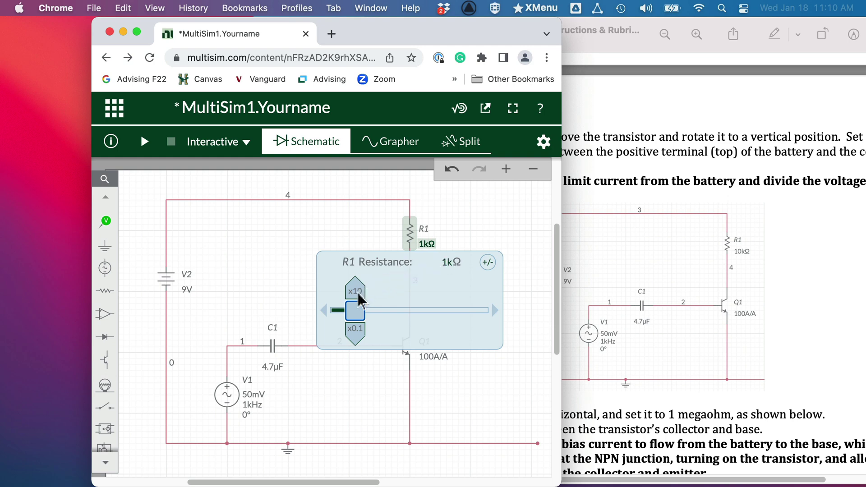
left_click(355, 290)
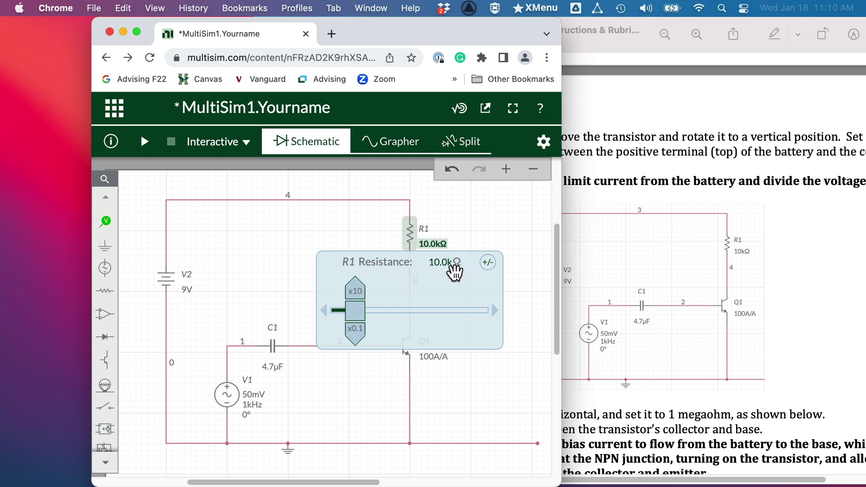
left_click(477, 230)
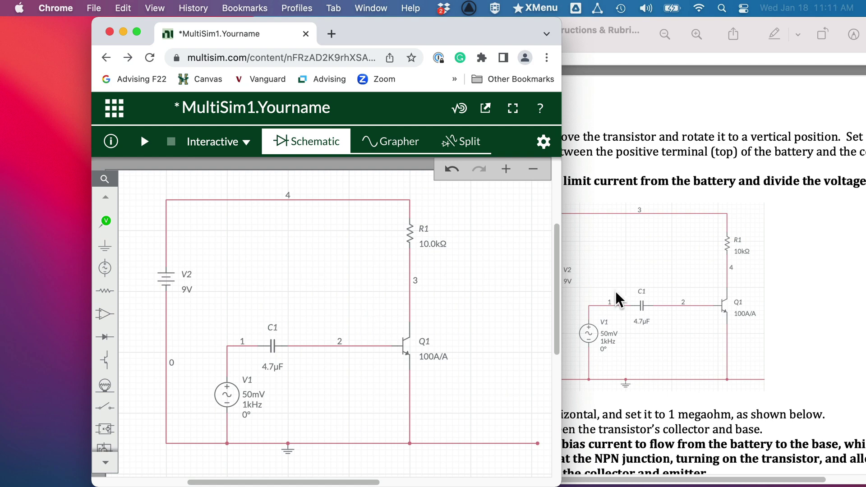
- Consult instruction 12 in Preview and place a second, horizontal resistor between R1 and the base wire in the Chrome circuit
left_click(768, 291)
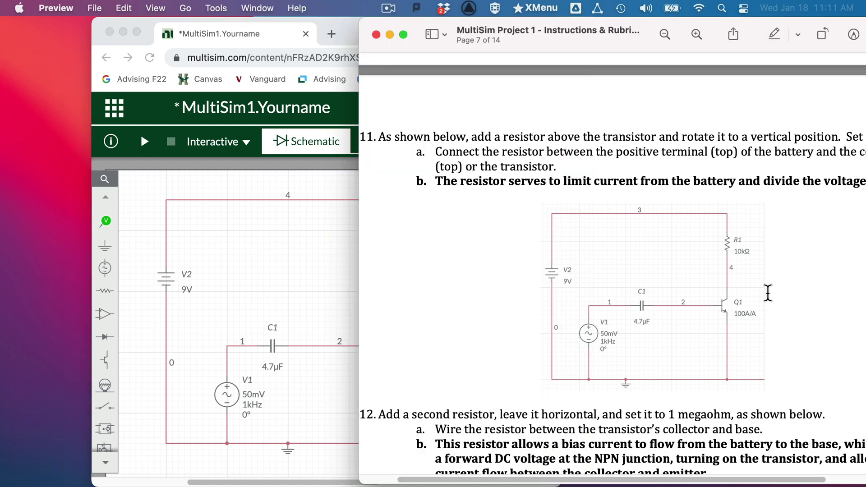
scroll(768, 292, "down", 10)
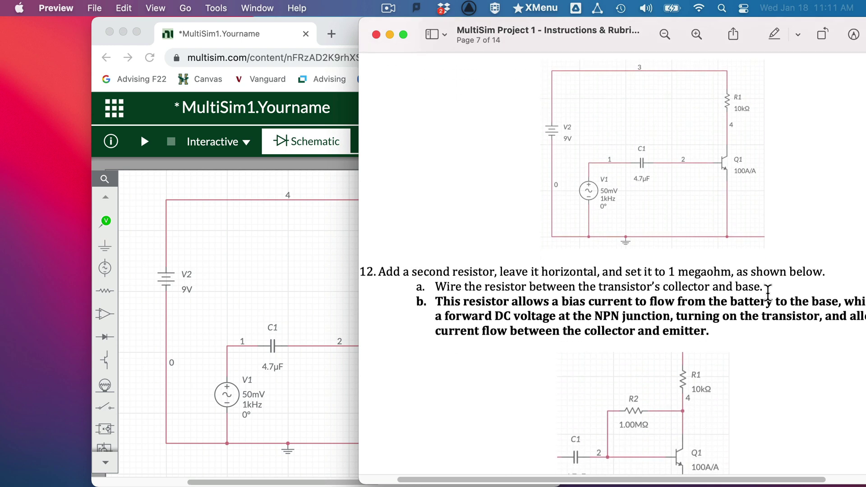
scroll(767, 293, "down", 1)
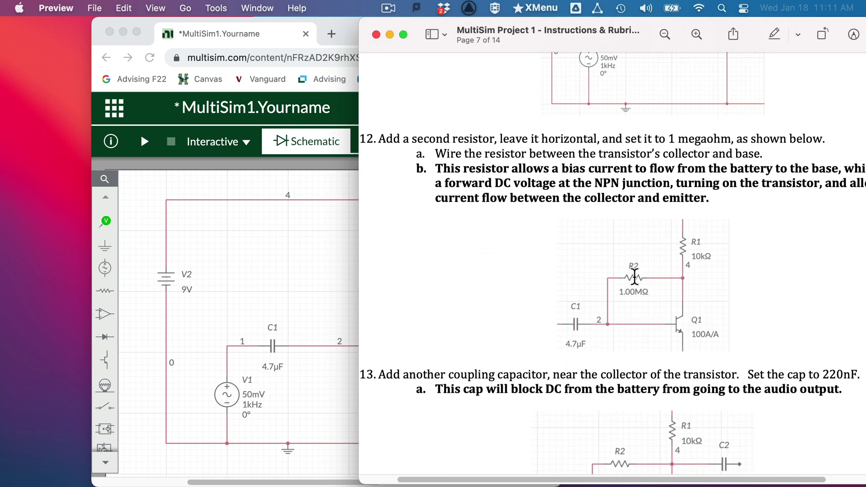
left_click(248, 256)
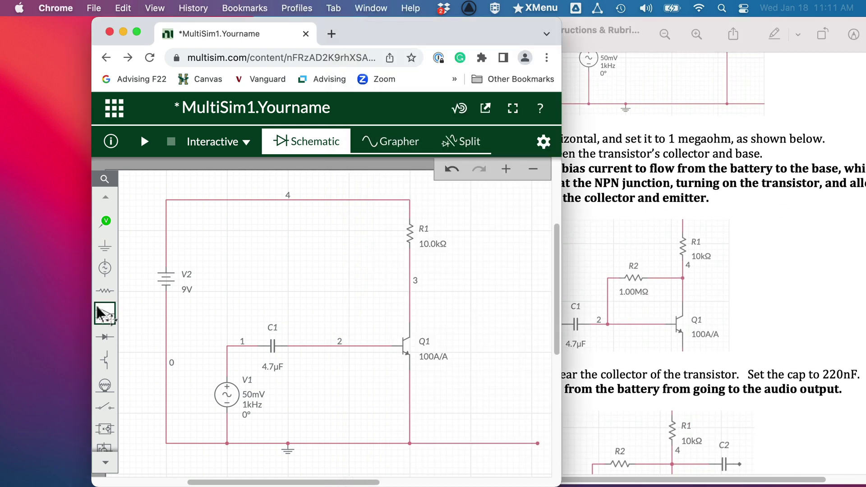
left_click(104, 292)
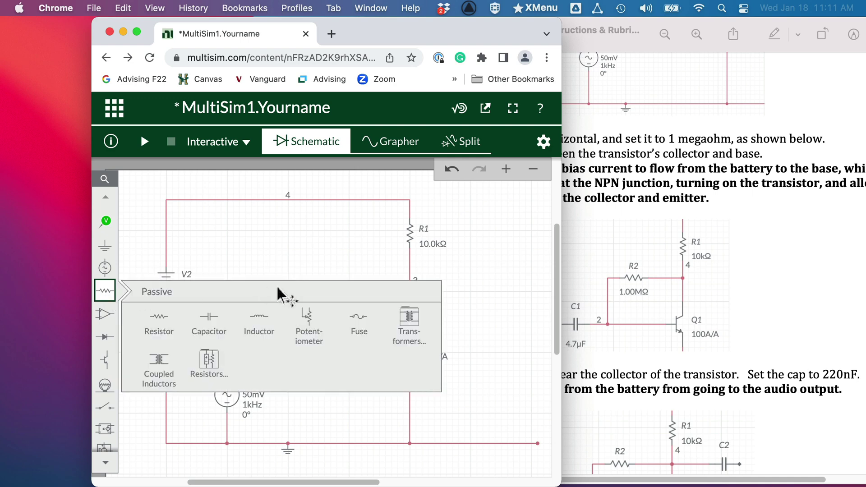
left_click(153, 322)
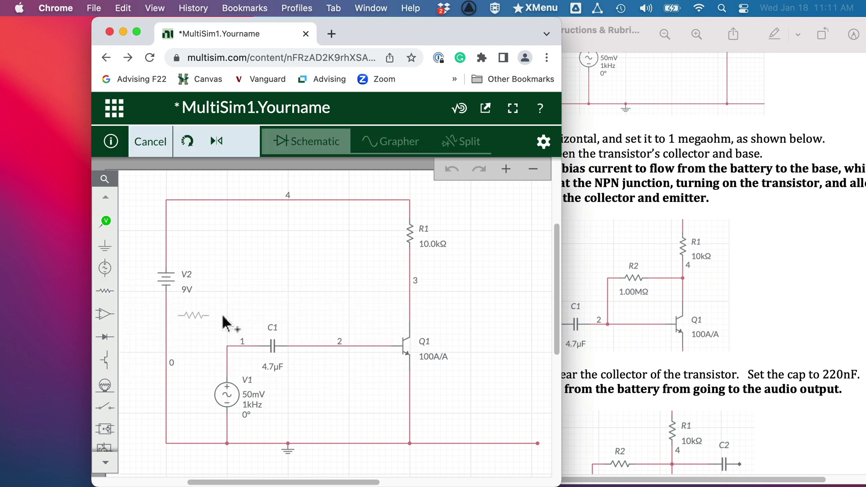
left_click(360, 293)
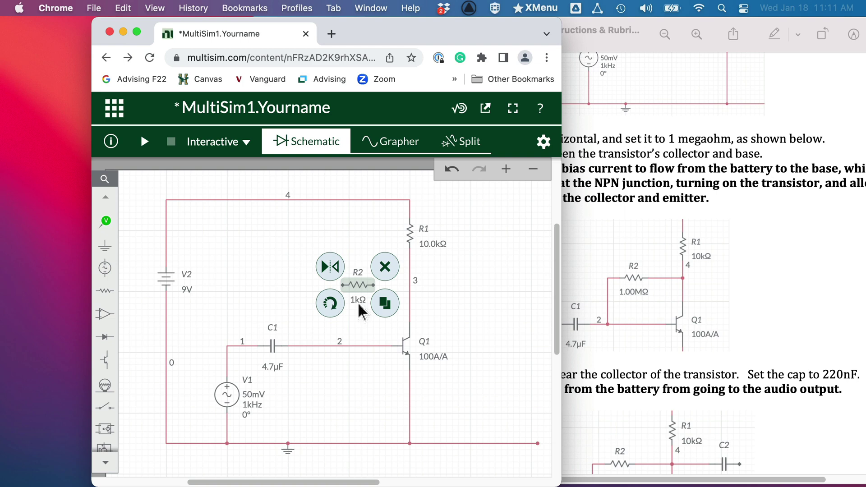
- Set the resistance of the new horizontal resistor R2 to 1 MΩ
left_click(353, 332)
left_click(354, 303)
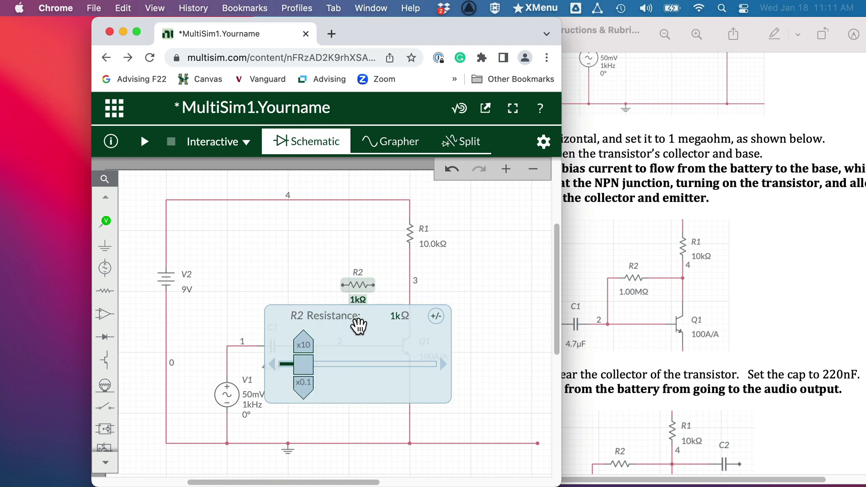
left_click(303, 346)
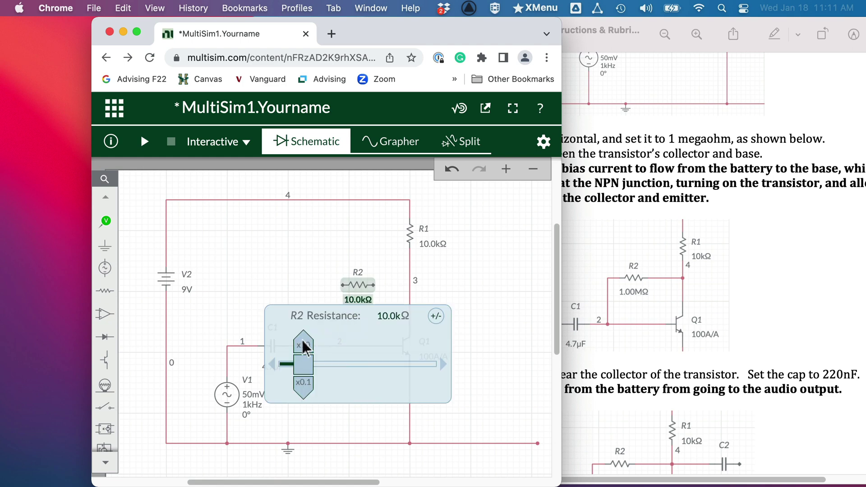
left_click(304, 347)
left_click(304, 347)
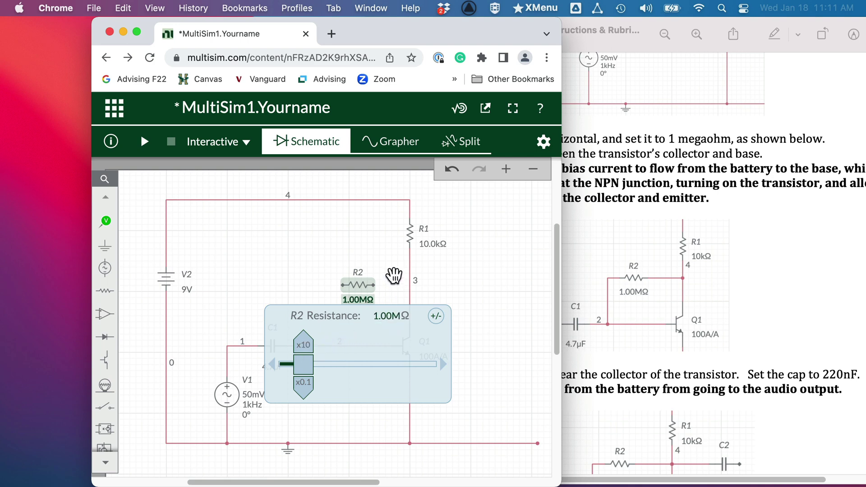
left_click(397, 272)
left_click(398, 272)
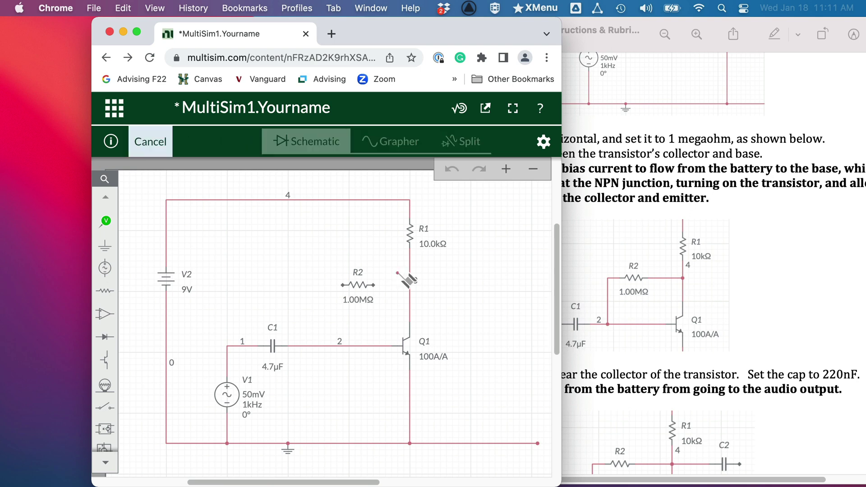
- Wire one end of R2 to the transistor's collector line and the other end to the base wire between C1 and Q1
left_click(373, 286)
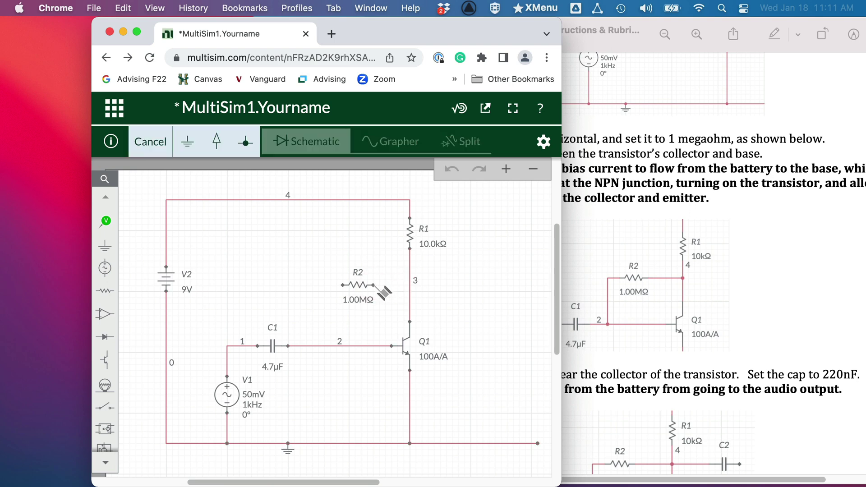
left_click(410, 285)
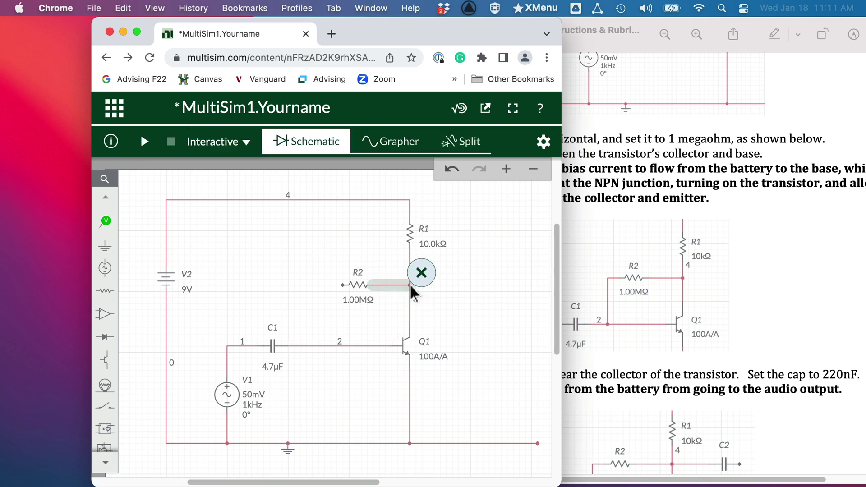
left_click(344, 287)
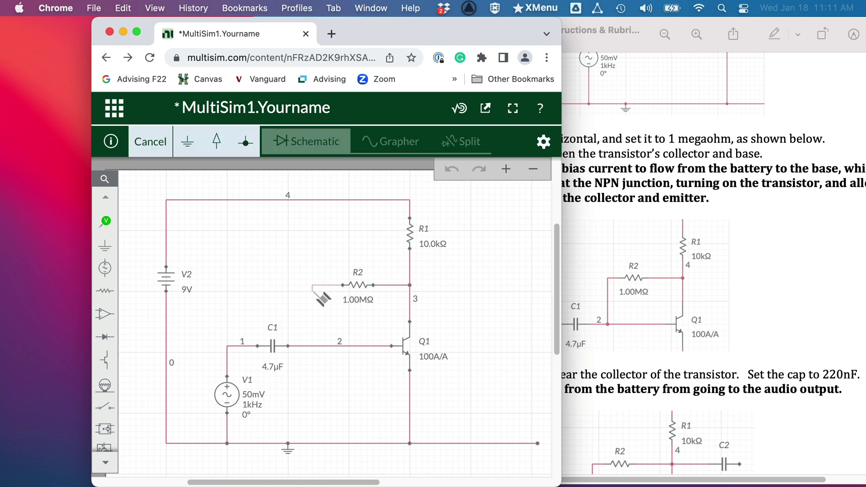
left_click(319, 345)
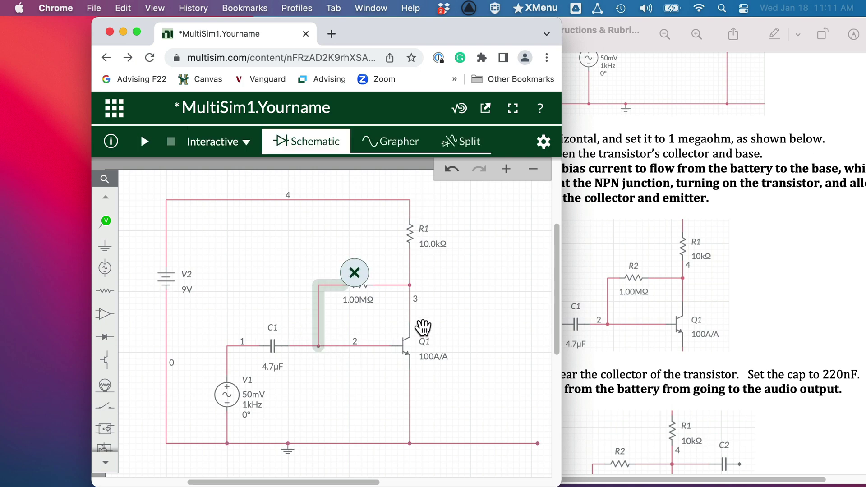
left_click(447, 317)
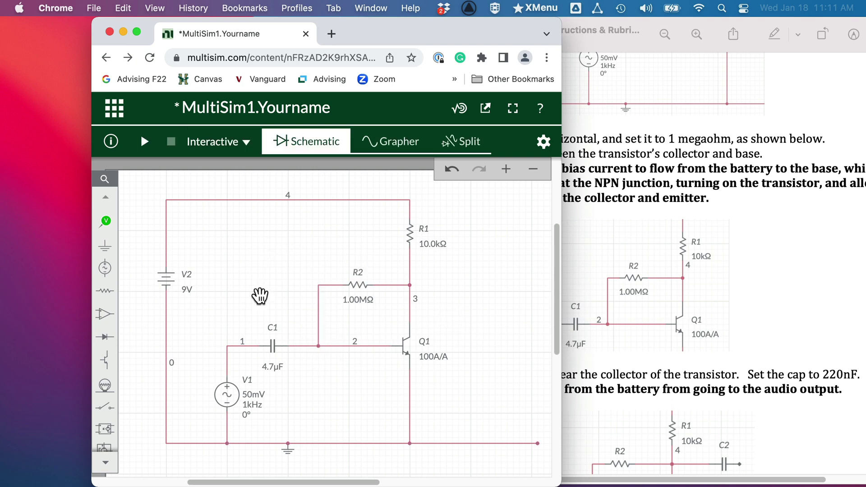